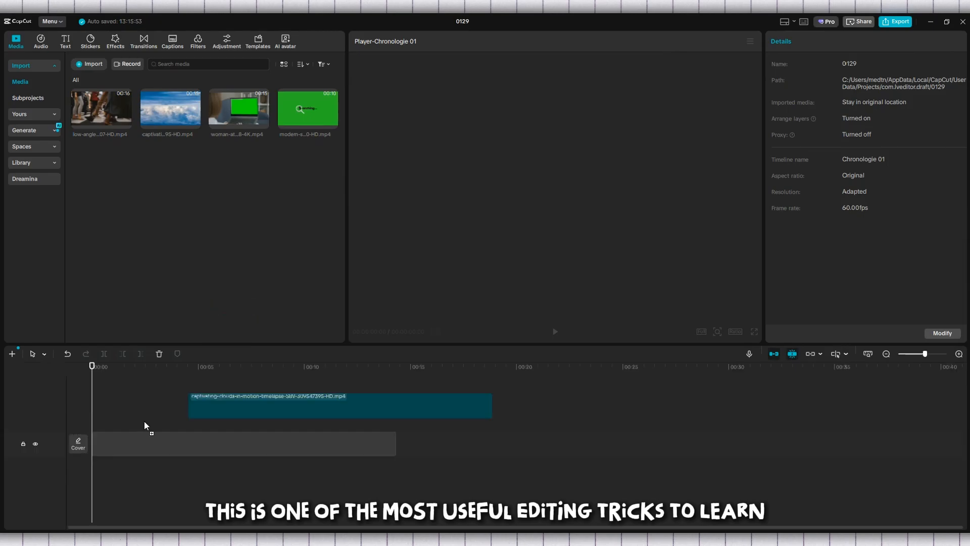
# - Place the green-screen laptop clip on a track above the clouds clip, aligned to the timeline's start
pyautogui.click(119, 406)
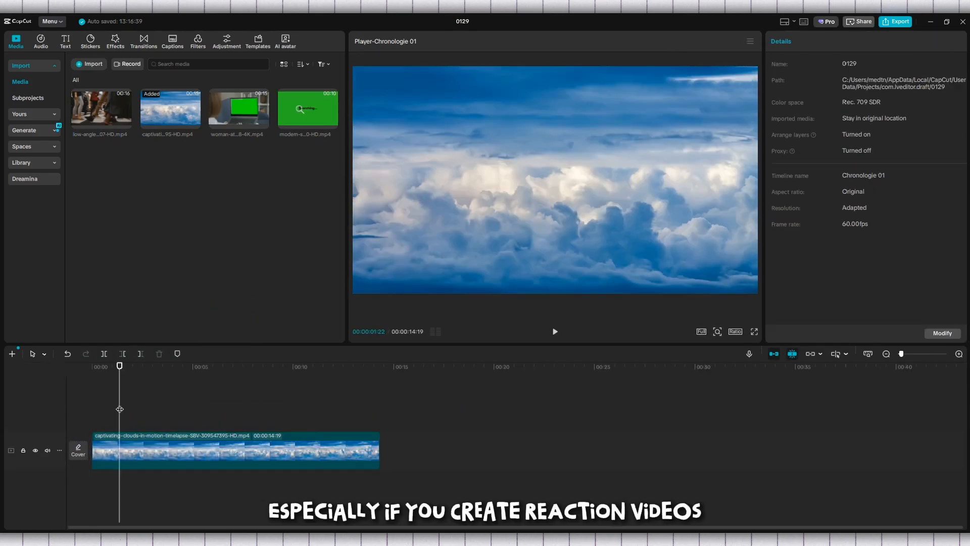
pyautogui.moveTo(119, 408); pyautogui.dragTo(393, 430)
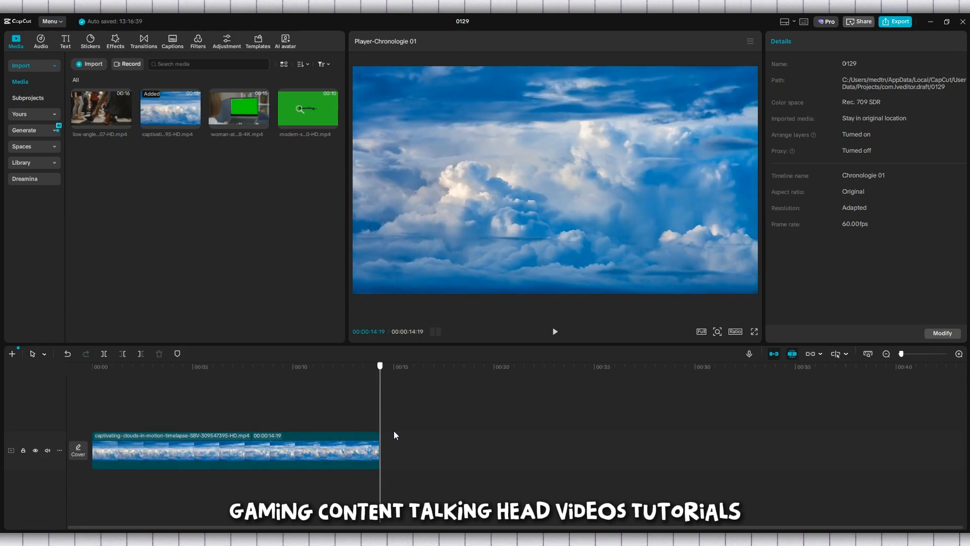
pyautogui.moveTo(240, 126); pyautogui.dragTo(65, 400)
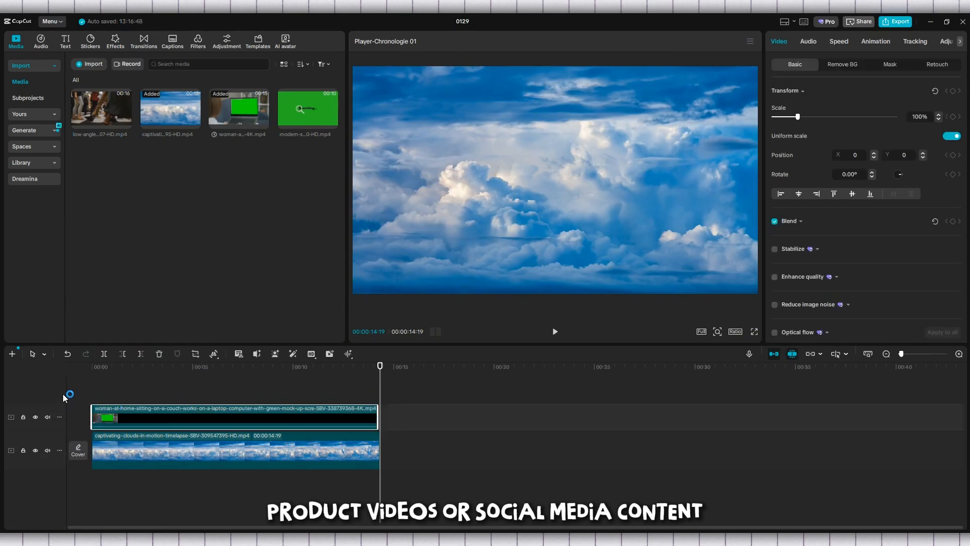
pyautogui.click(189, 395)
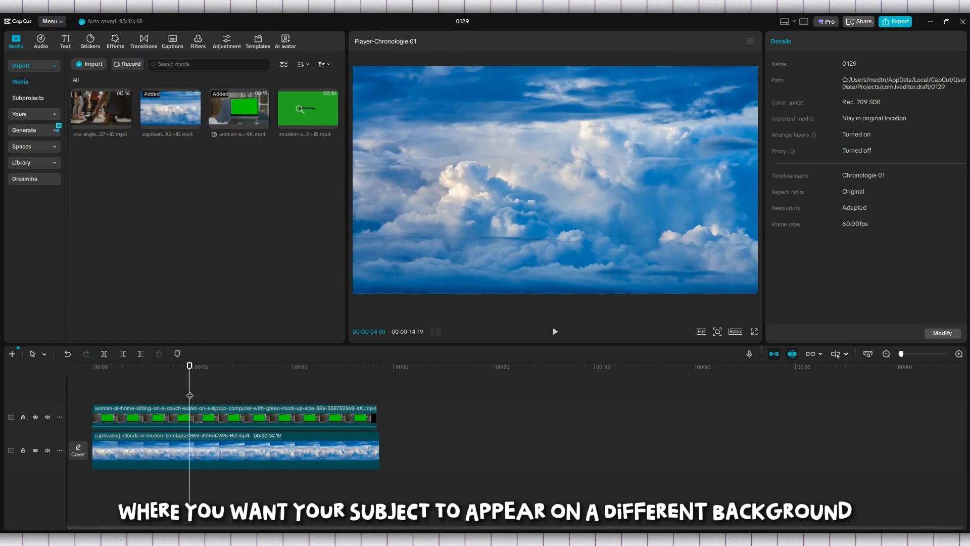
pyautogui.moveTo(190, 395); pyautogui.dragTo(110, 395)
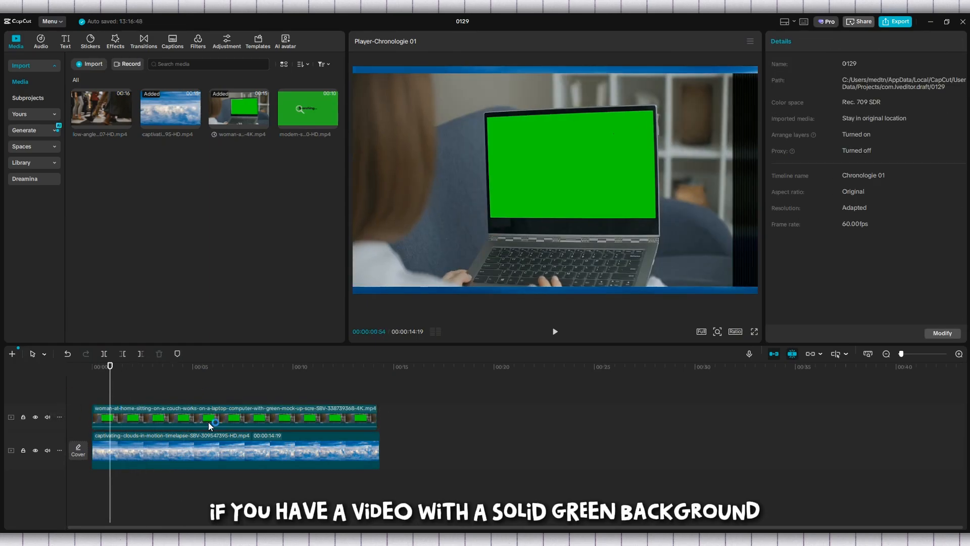
# - Scale the green-screen laptop clip up to 107% so it covers the full frame
pyautogui.click(232, 420)
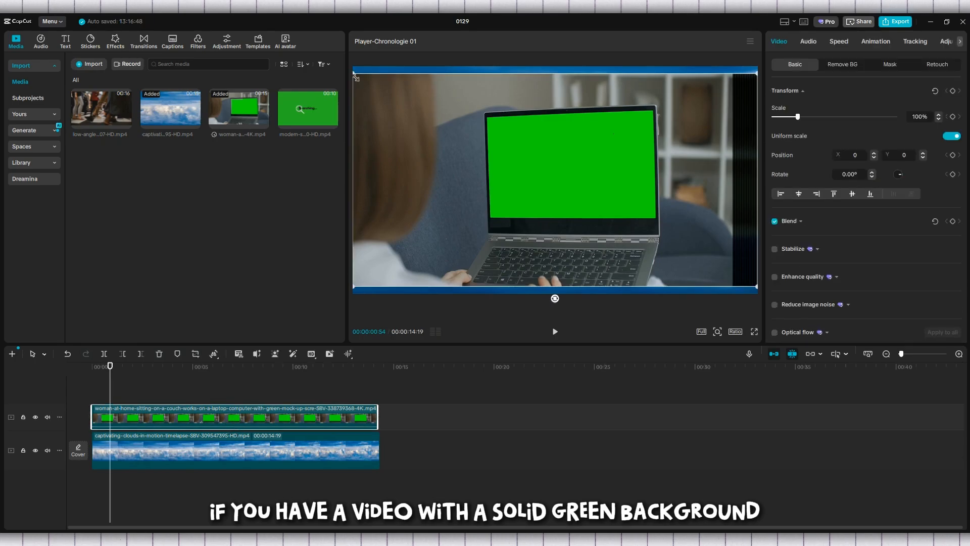
pyautogui.moveTo(356, 79); pyautogui.dragTo(346, 58)
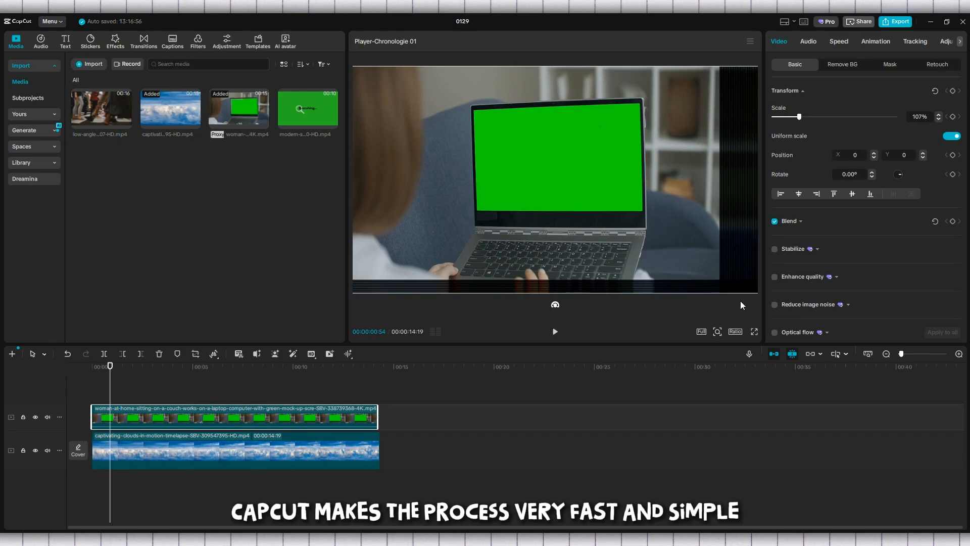
pyautogui.click(132, 398)
pyautogui.moveTo(132, 397); pyautogui.dragTo(89, 421)
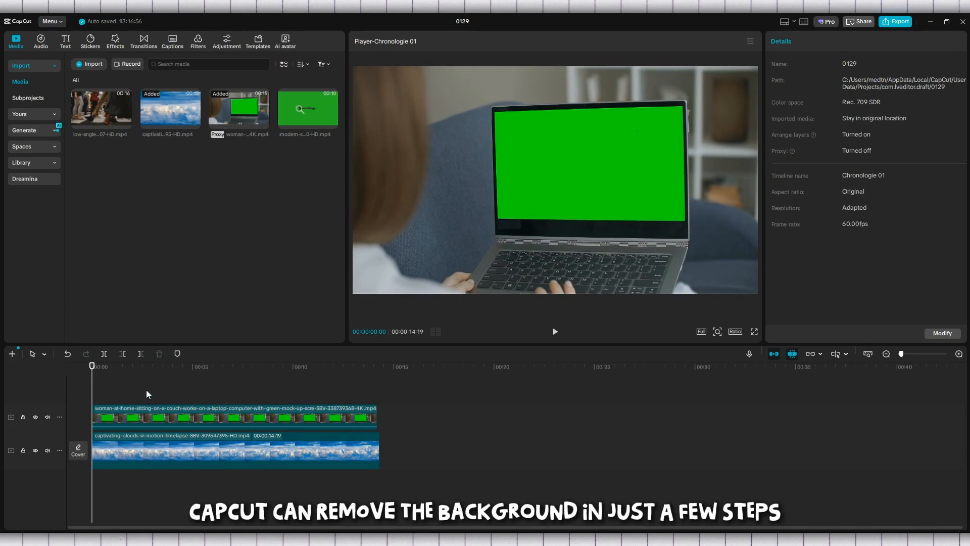
pyautogui.click(133, 375)
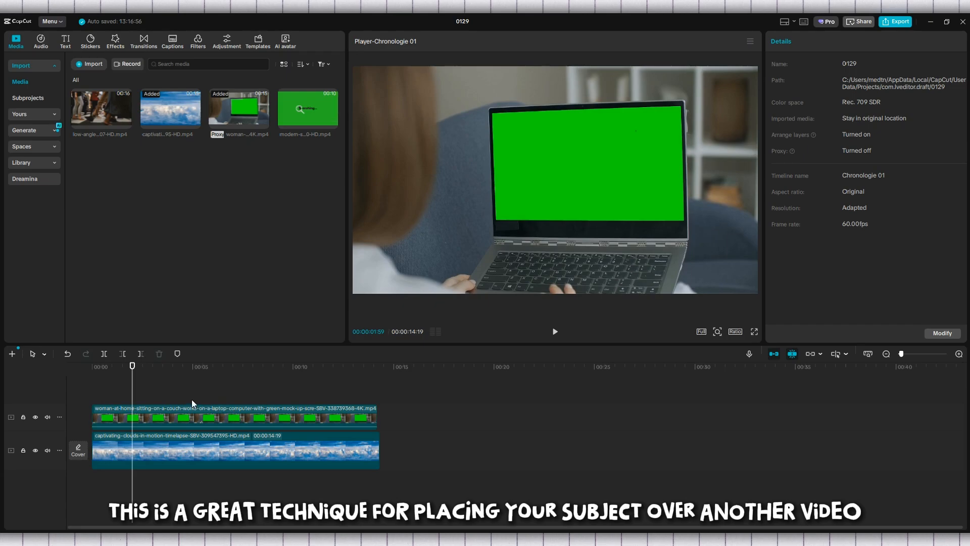
# - Try the laptop clip at a later timeline position with playback, and return it to the timeline's start
pyautogui.click(192, 448)
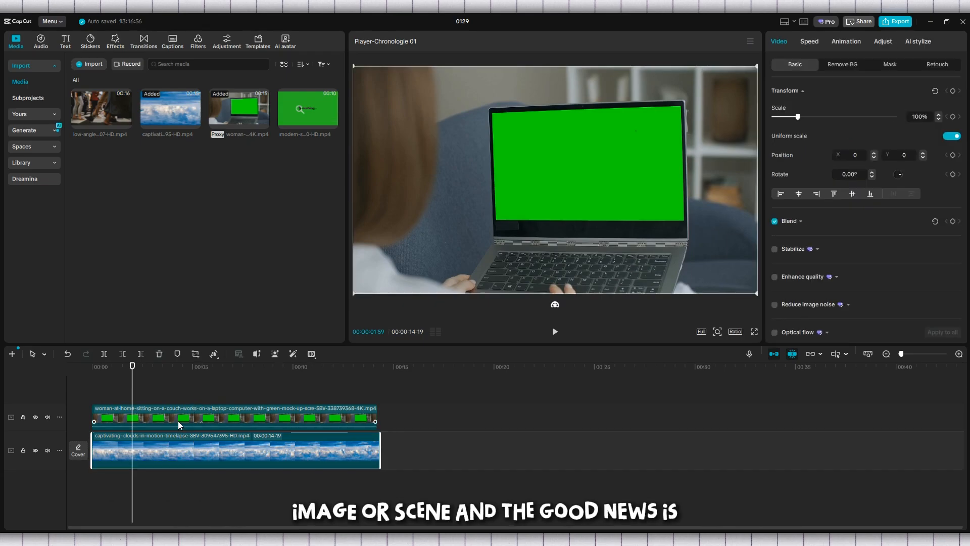
pyautogui.moveTo(177, 420); pyautogui.dragTo(330, 423)
pyautogui.click(553, 332)
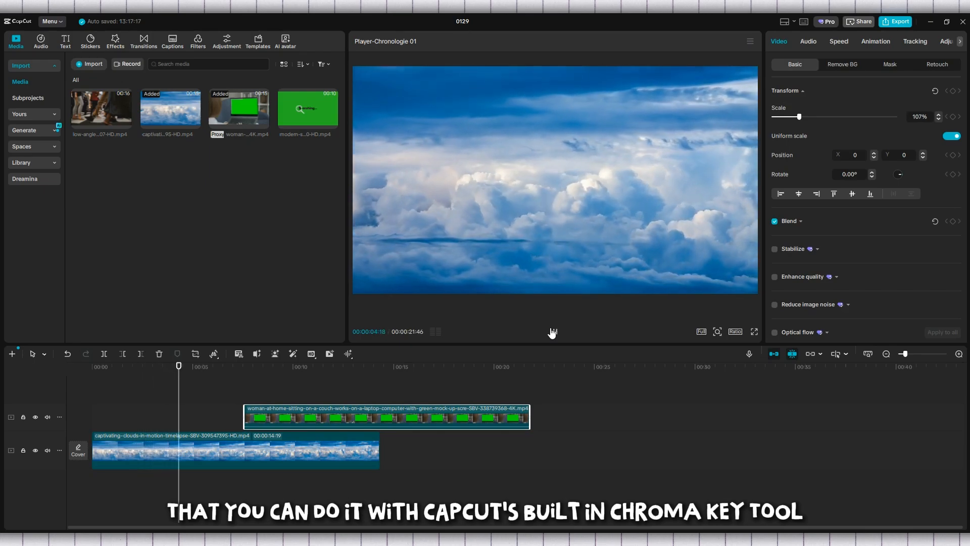
pyautogui.click(554, 333)
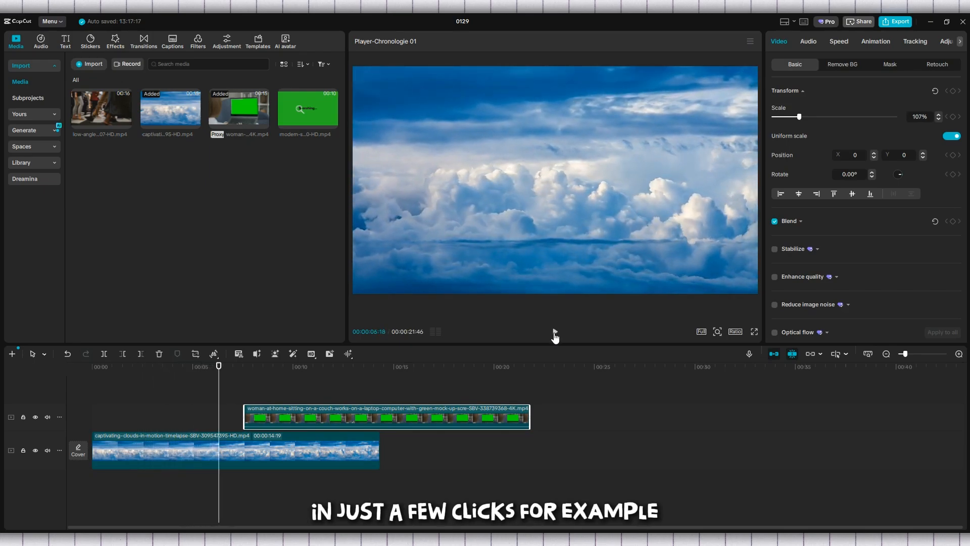
pyautogui.click(555, 334)
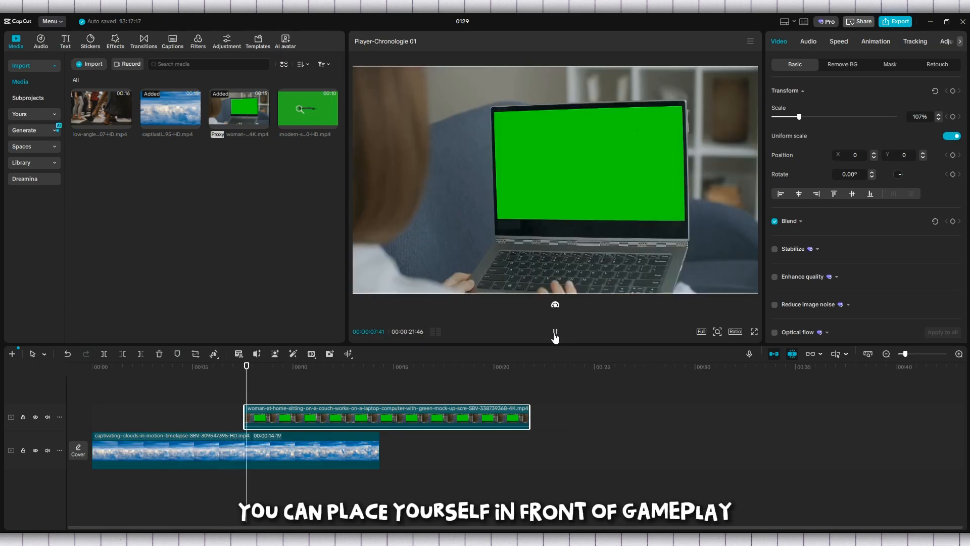
pyautogui.click(555, 334)
pyautogui.moveTo(435, 423); pyautogui.dragTo(273, 424)
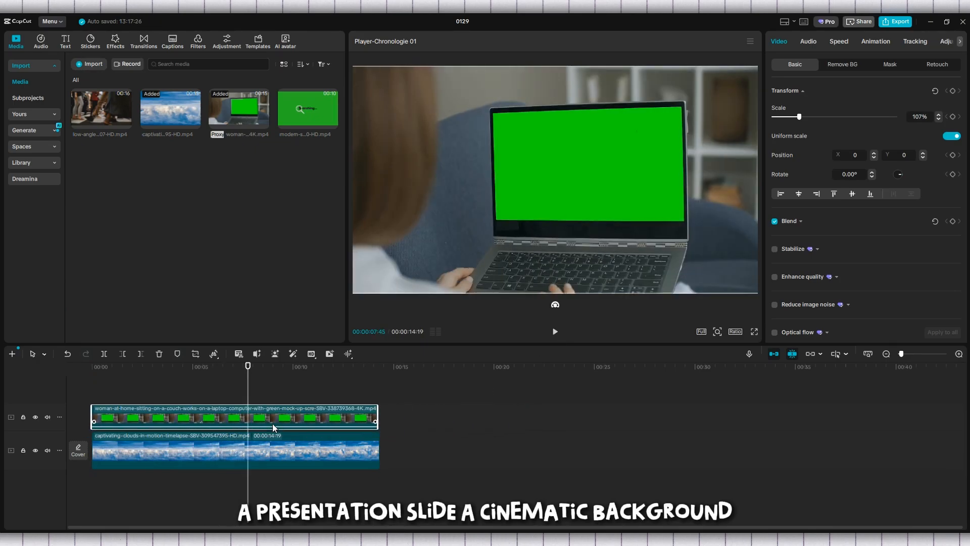
pyautogui.click(177, 387)
pyautogui.click(84, 387)
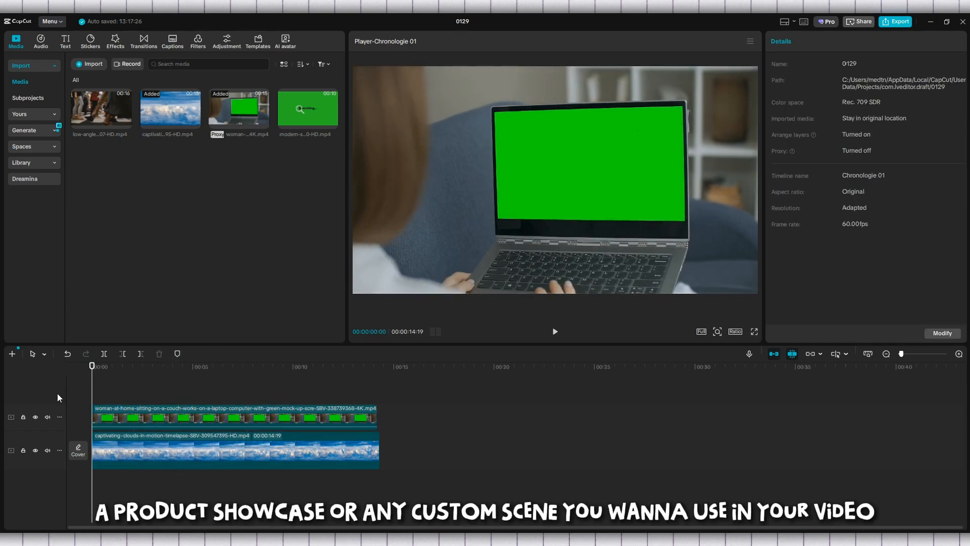
pyautogui.click(120, 385)
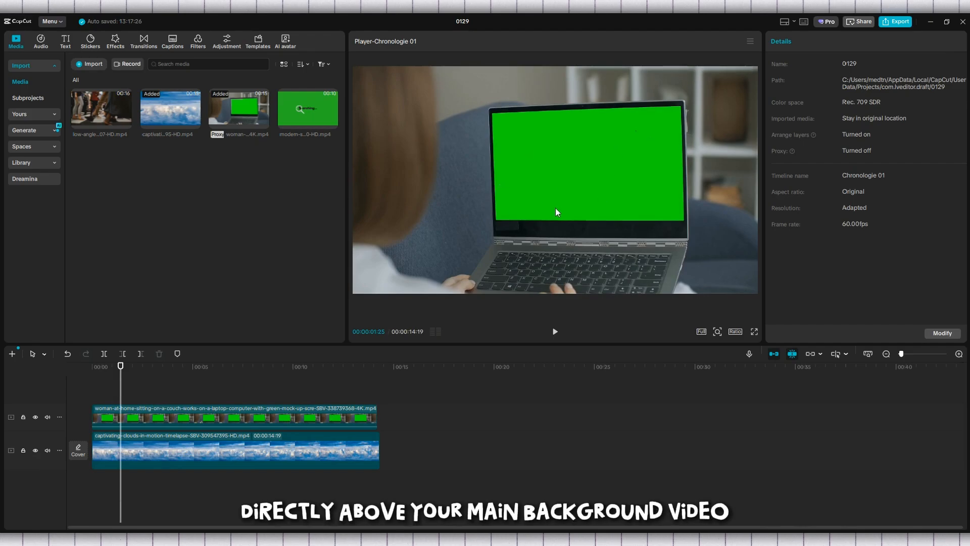
pyautogui.click(167, 420)
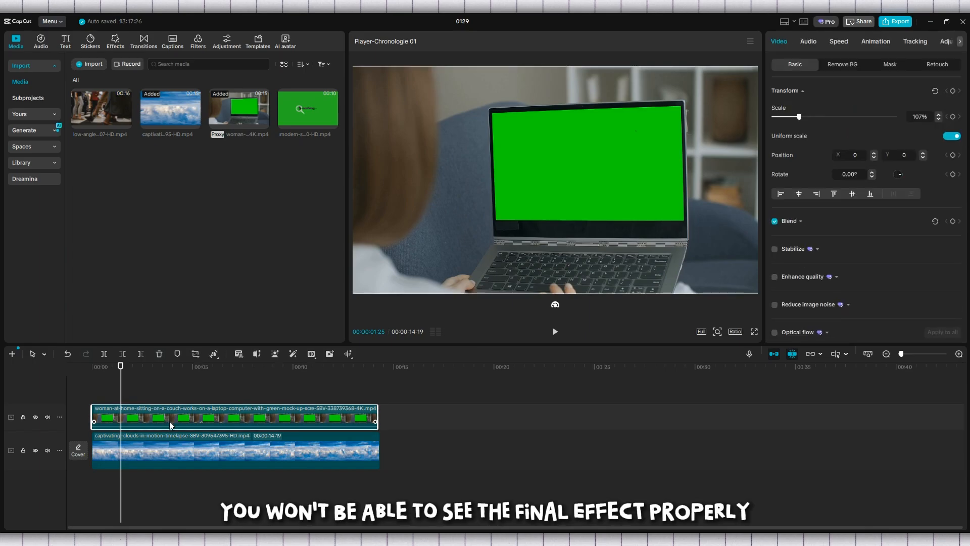
pyautogui.click(191, 456)
pyautogui.moveTo(191, 456)
pyautogui.mouseDown()
pyautogui.moveTo(189, 428)
pyautogui.moveTo(188, 460)
pyautogui.mouseUp()
pyautogui.moveTo(199, 414)
pyautogui.mouseDown()
pyautogui.moveTo(199, 392)
pyautogui.moveTo(199, 423)
pyautogui.mouseUp()
pyautogui.moveTo(192, 457); pyautogui.dragTo(192, 496)
pyautogui.moveTo(204, 440); pyautogui.dragTo(204, 466)
pyautogui.click(151, 382)
pyautogui.moveTo(150, 383); pyautogui.dragTo(53, 405)
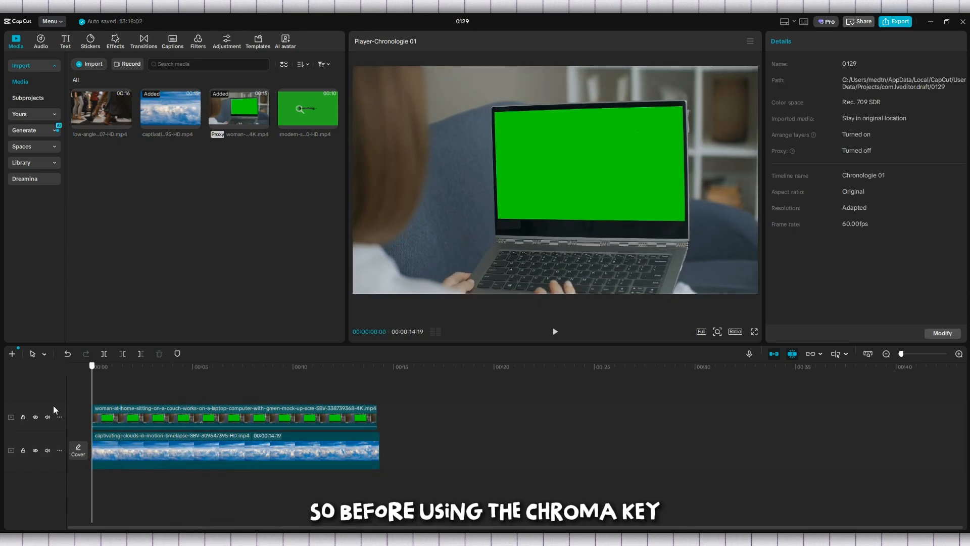
# - Enable Chroma key for the laptop clip and sample the green of the laptop's display as the key colour
pyautogui.click(129, 386)
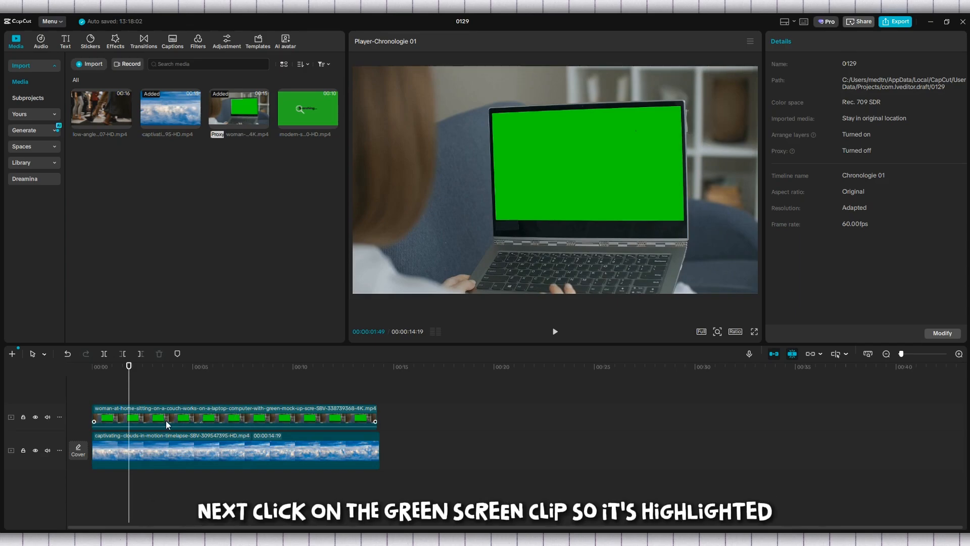
pyautogui.click(191, 421)
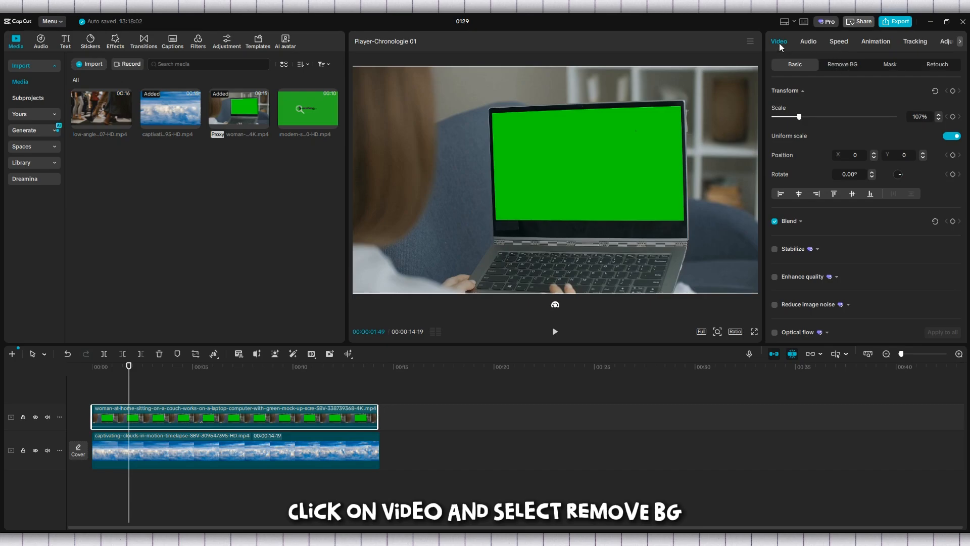
pyautogui.click(851, 66)
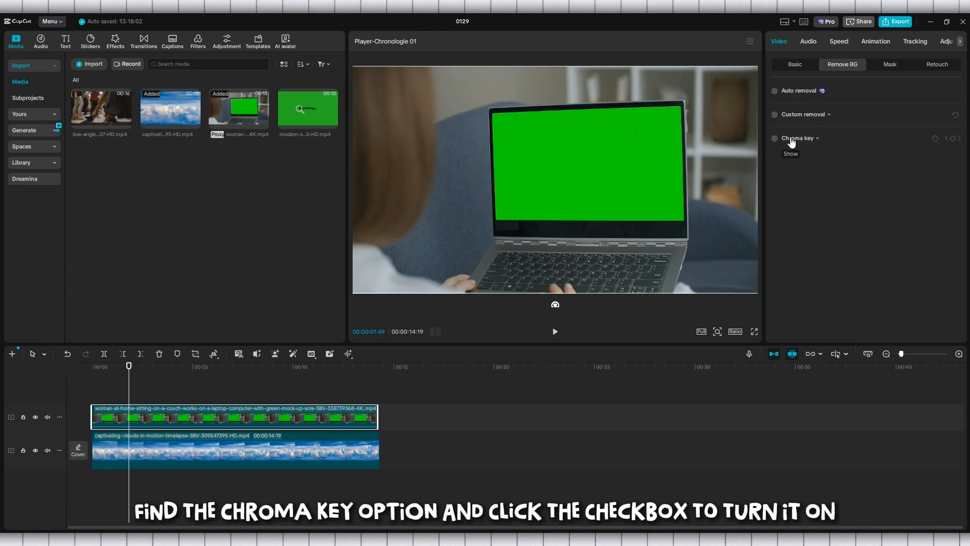
pyautogui.click(774, 138)
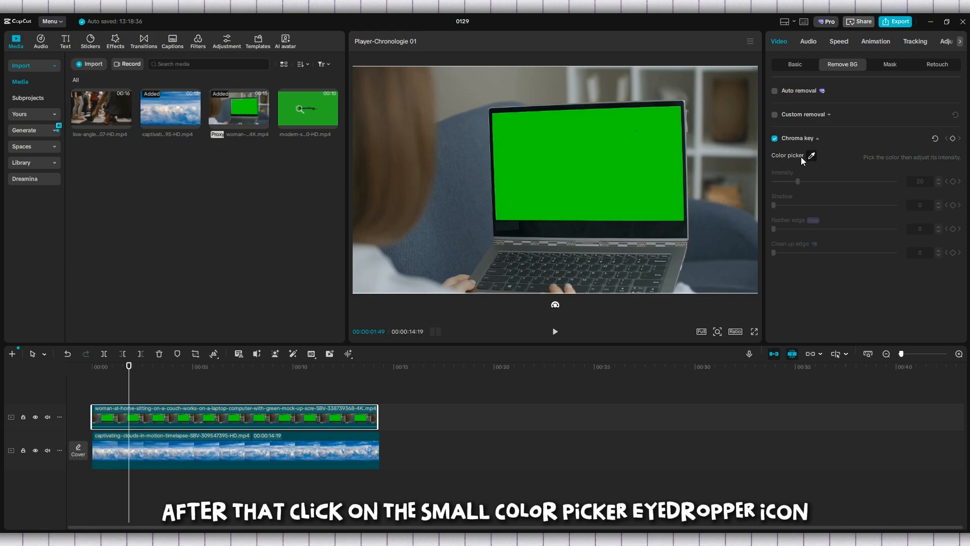
pyautogui.click(808, 155)
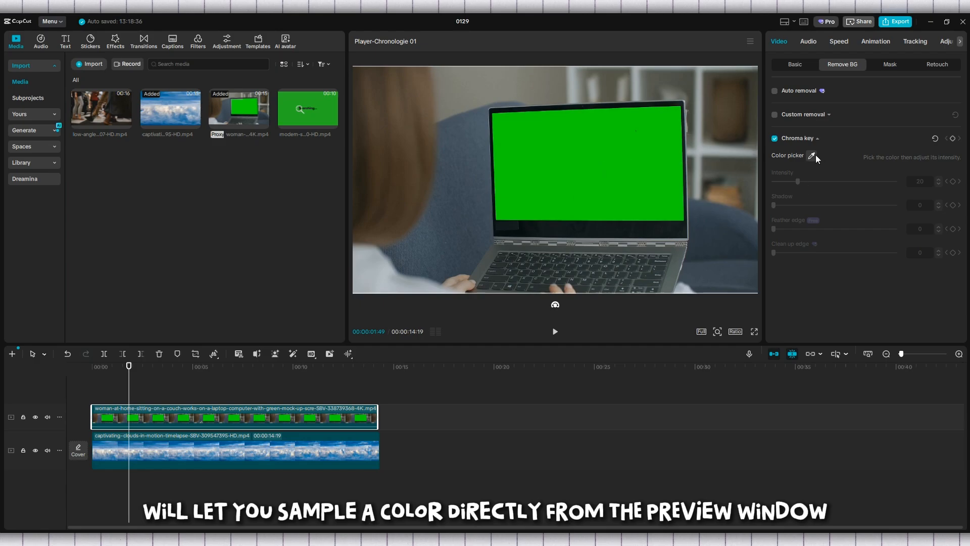
pyautogui.click(813, 155)
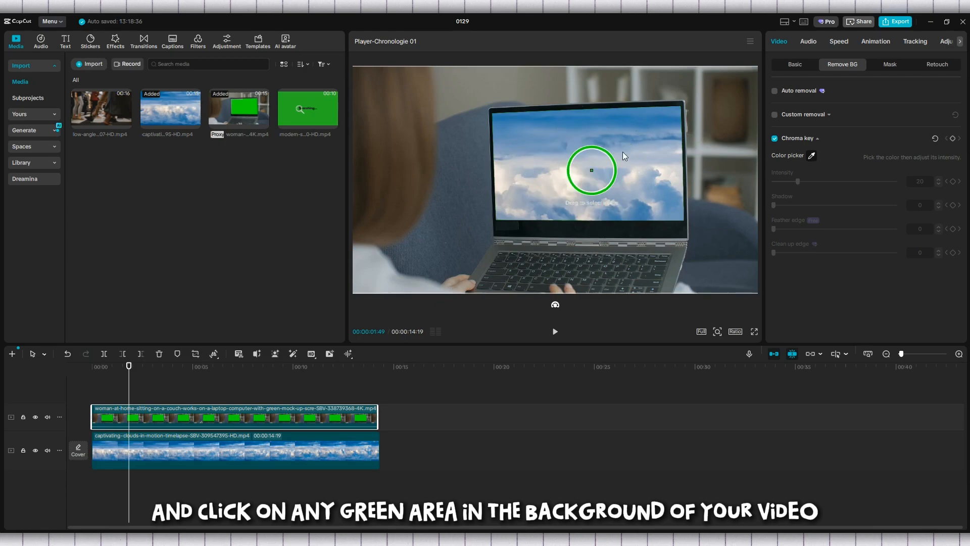
pyautogui.click(574, 162)
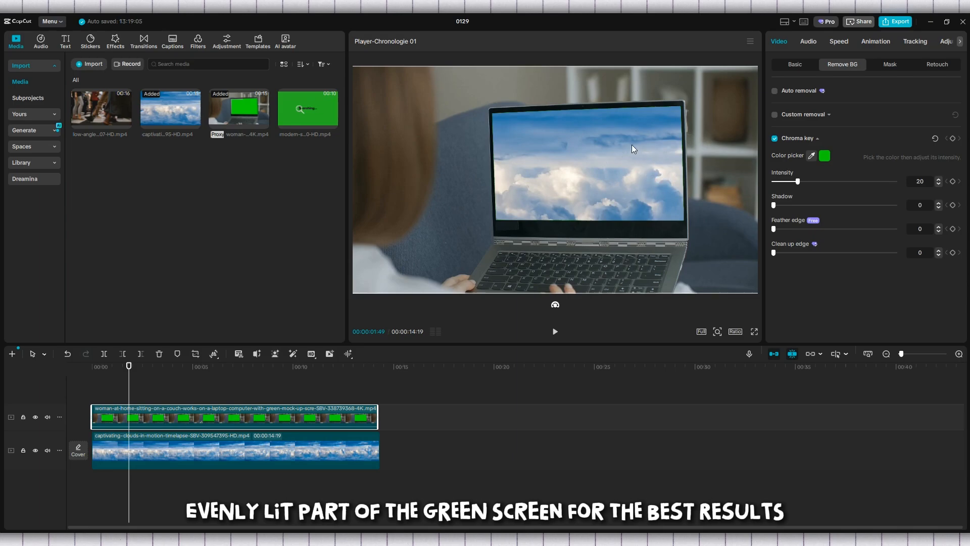
# - Set the laptop clip's chroma key intensity to 40 and check the keyed result in playback
pyautogui.click(555, 334)
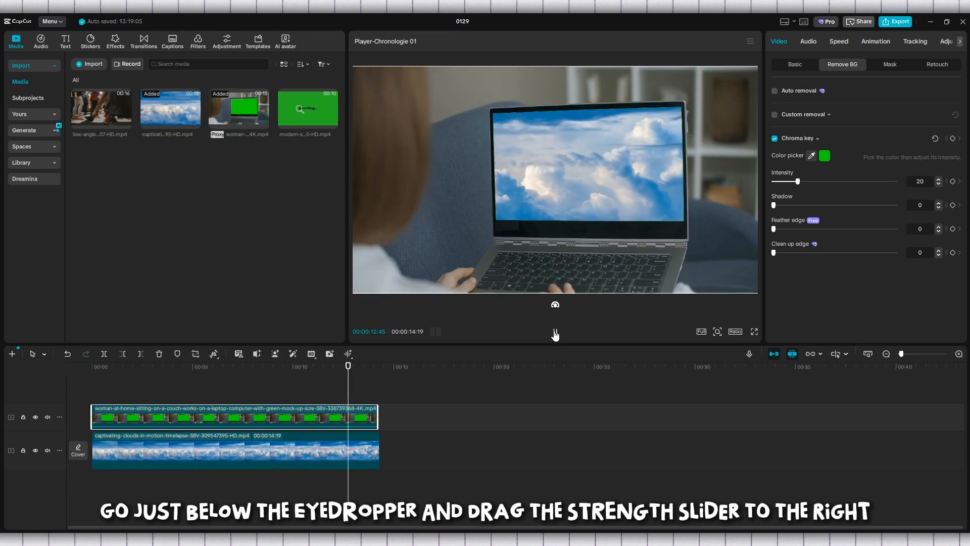
pyautogui.click(555, 332)
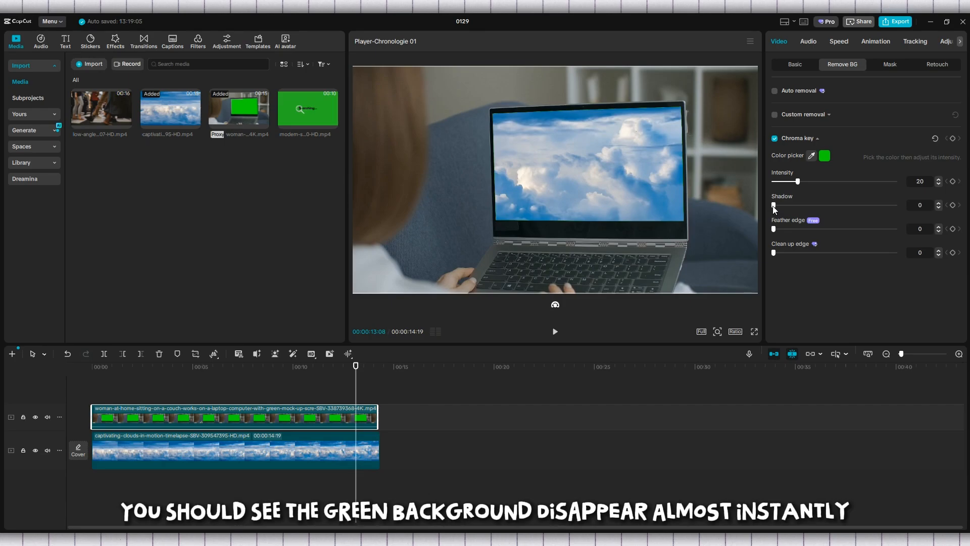
pyautogui.click(248, 392)
pyautogui.click(271, 393)
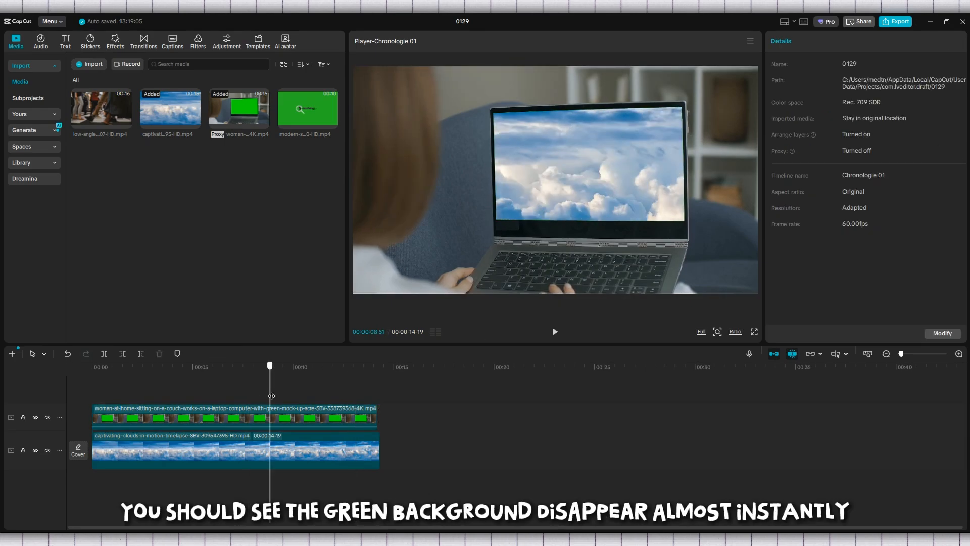
pyautogui.click(316, 414)
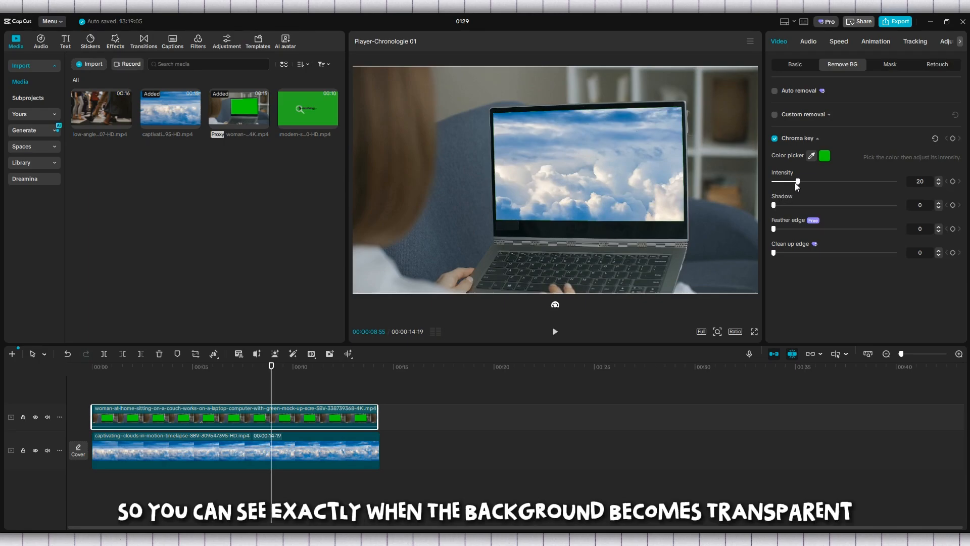
pyautogui.moveTo(795, 184); pyautogui.dragTo(820, 184)
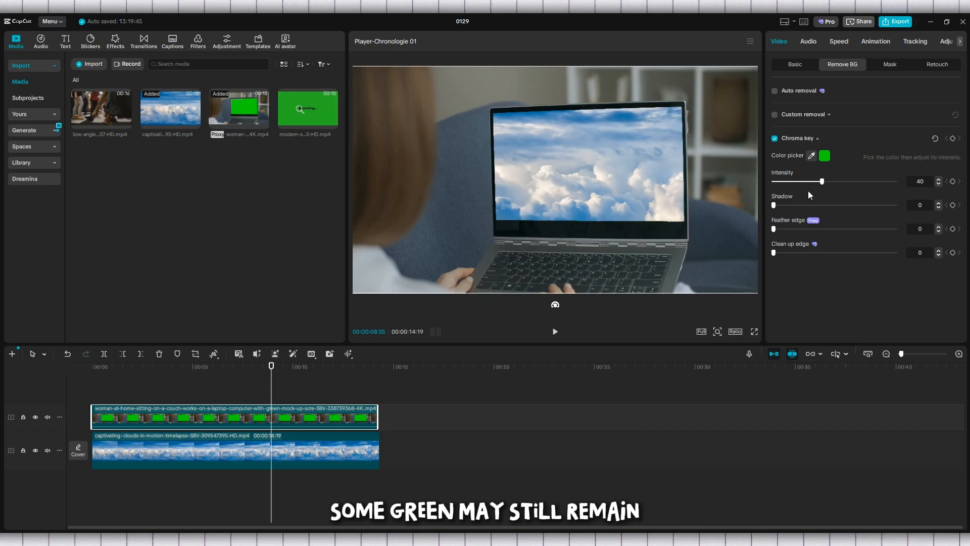
pyautogui.click(555, 332)
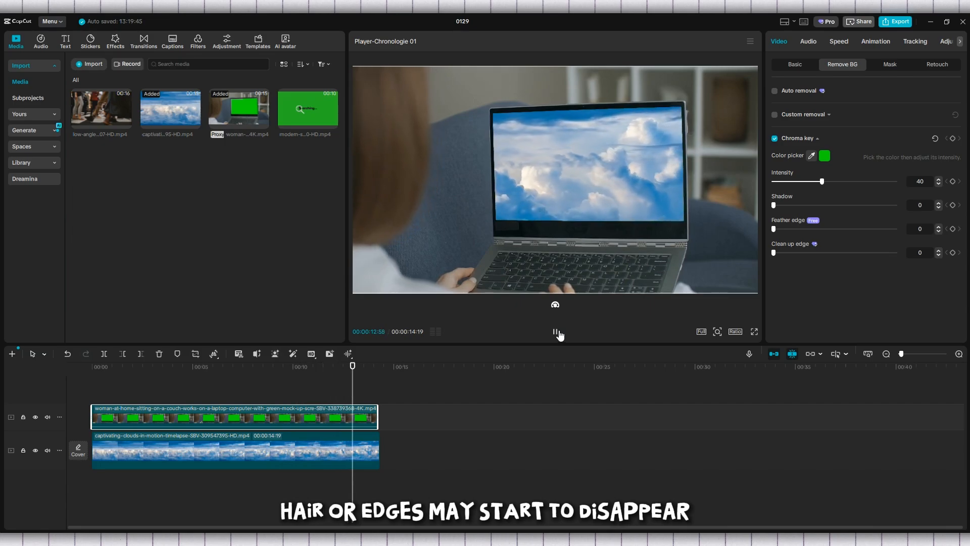
pyautogui.click(557, 333)
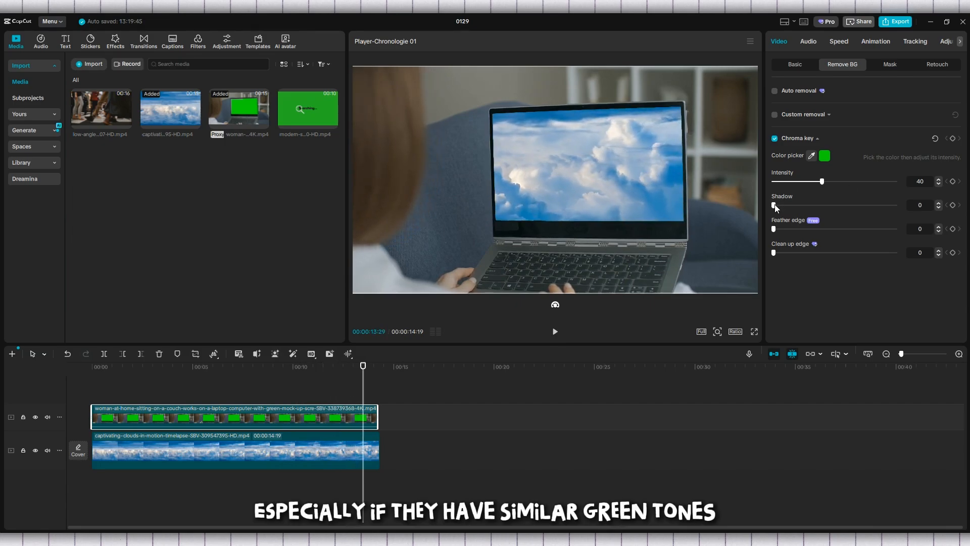
# - Set the chroma key shadow to 15 and play the composite from the start
pyautogui.moveTo(793, 205); pyautogui.dragTo(793, 206)
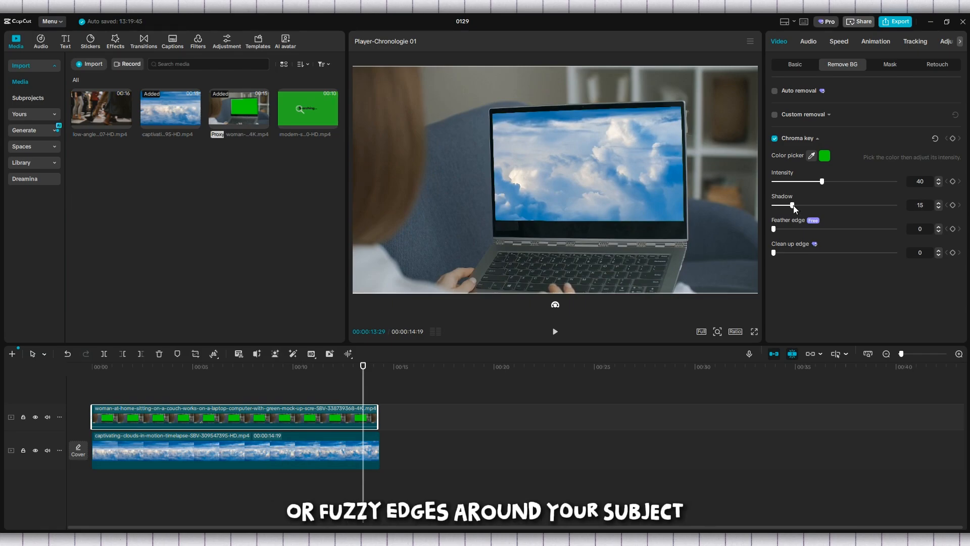
pyautogui.click(556, 332)
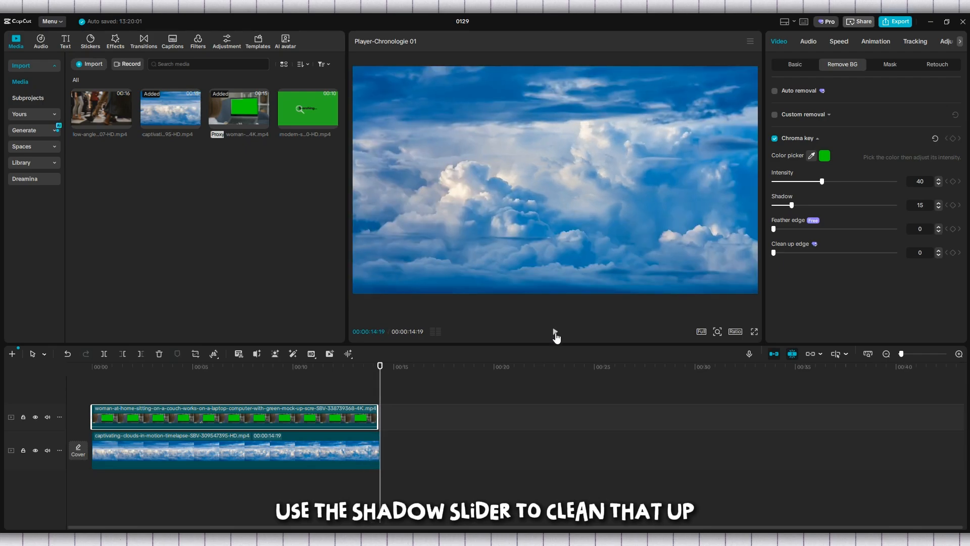
pyautogui.click(555, 333)
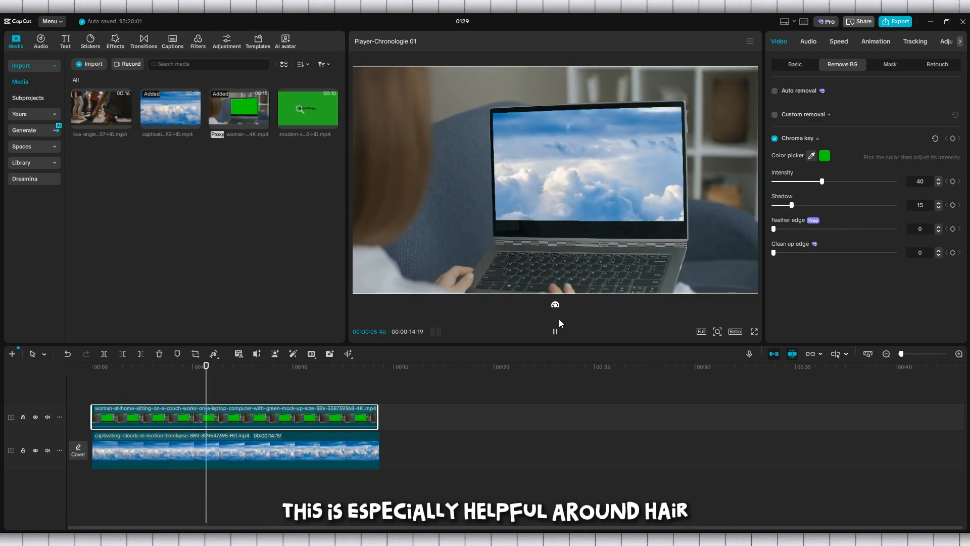
# - Replace the laptop clip above the clouds video with the green-screen search-icon animation, aligned to the timeline's start
pyautogui.click(556, 331)
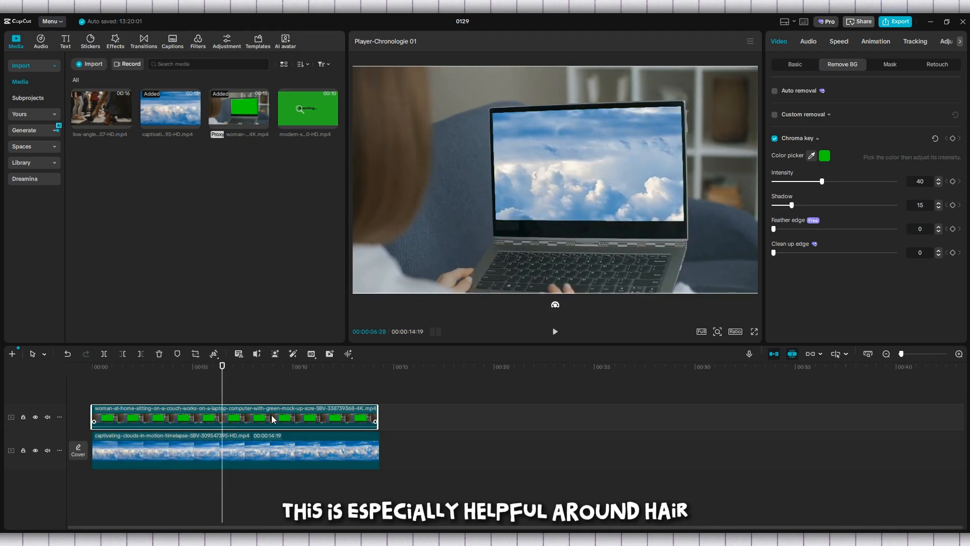
pyautogui.press('Delete')
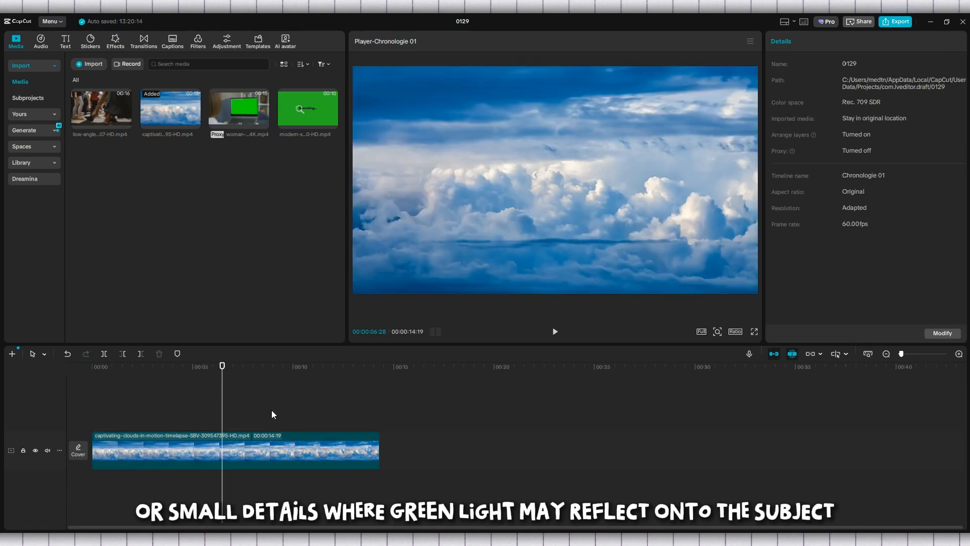
pyautogui.moveTo(175, 357); pyautogui.dragTo(89, 412)
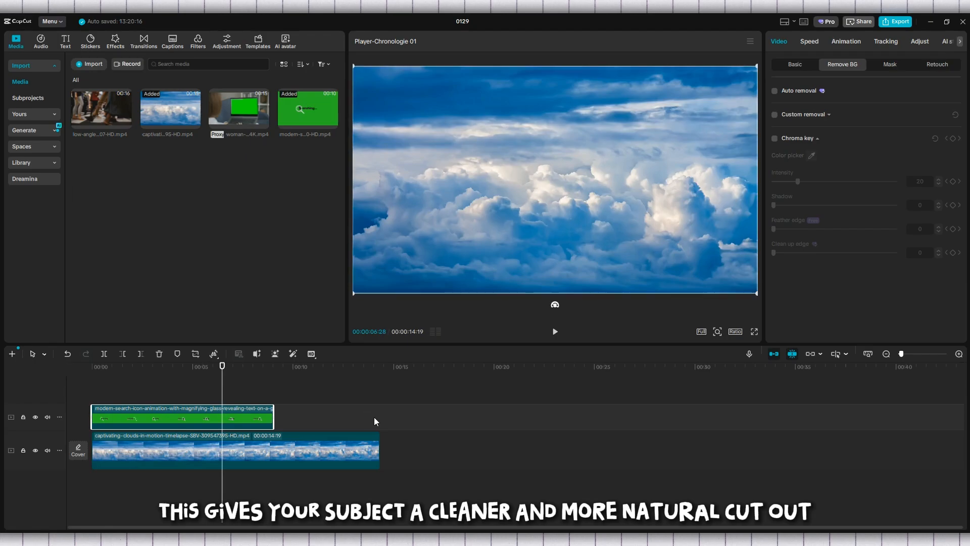
# - Enable Chroma key for the search-icon animation at a frame showing its text, and sample its green background as the key colour
pyautogui.click(374, 416)
pyautogui.click(203, 383)
pyautogui.click(270, 411)
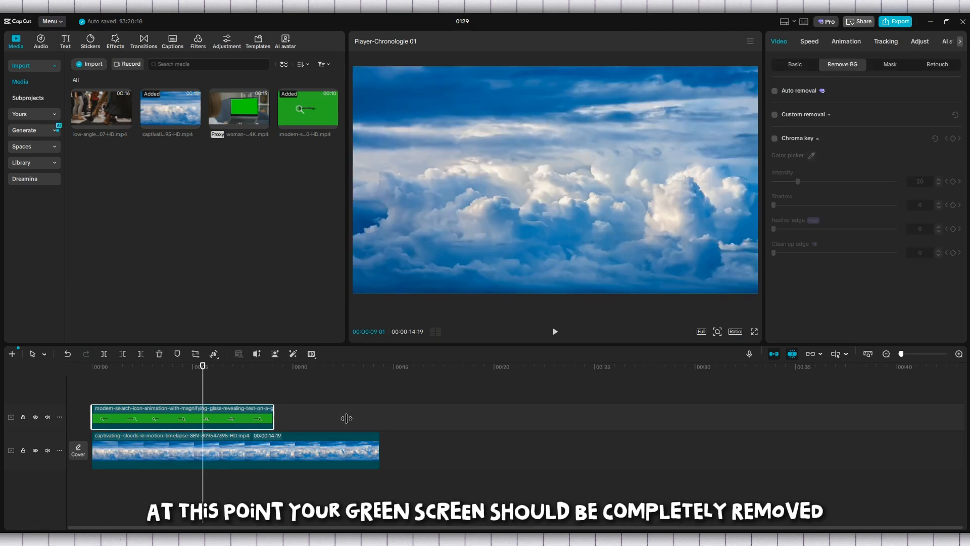
pyautogui.moveTo(346, 418); pyautogui.dragTo(366, 420)
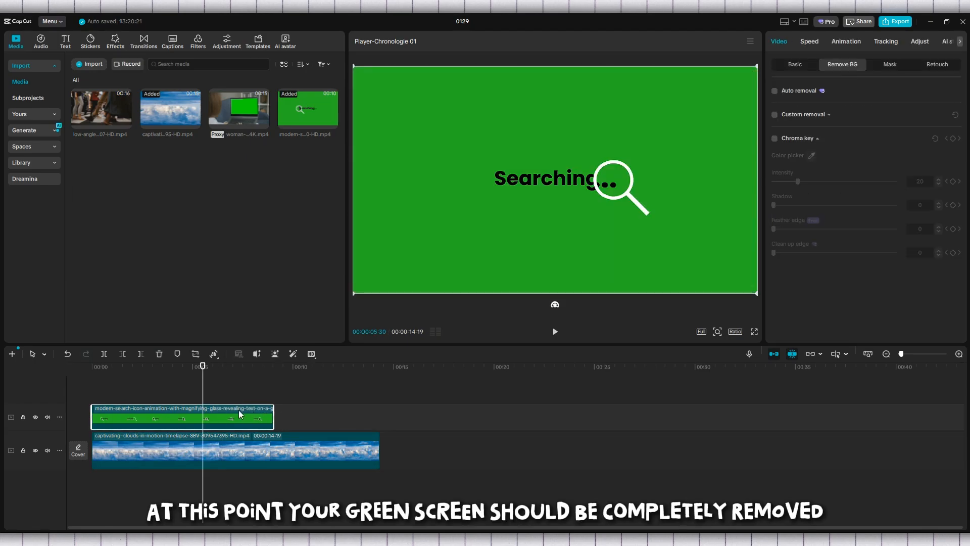
pyautogui.click(775, 139)
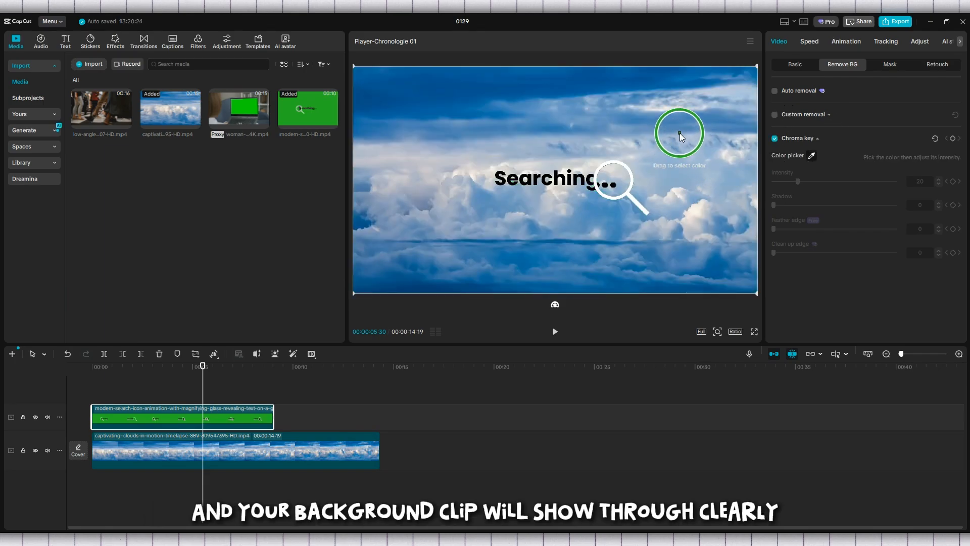
pyautogui.click(680, 132)
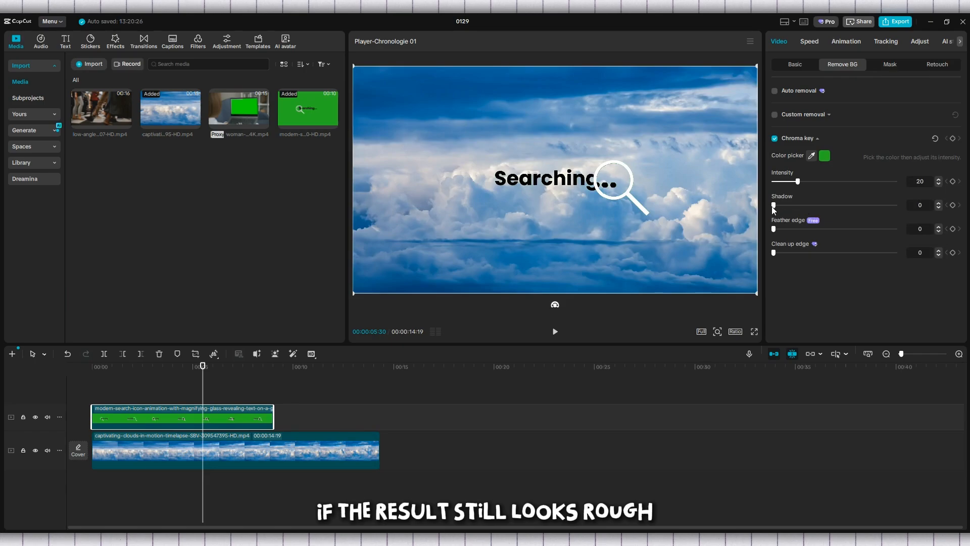
# - Play the keyed search animation over the clouds from the timeline's start and pause before the animation ends
pyautogui.moveTo(130, 385); pyautogui.dragTo(52, 402)
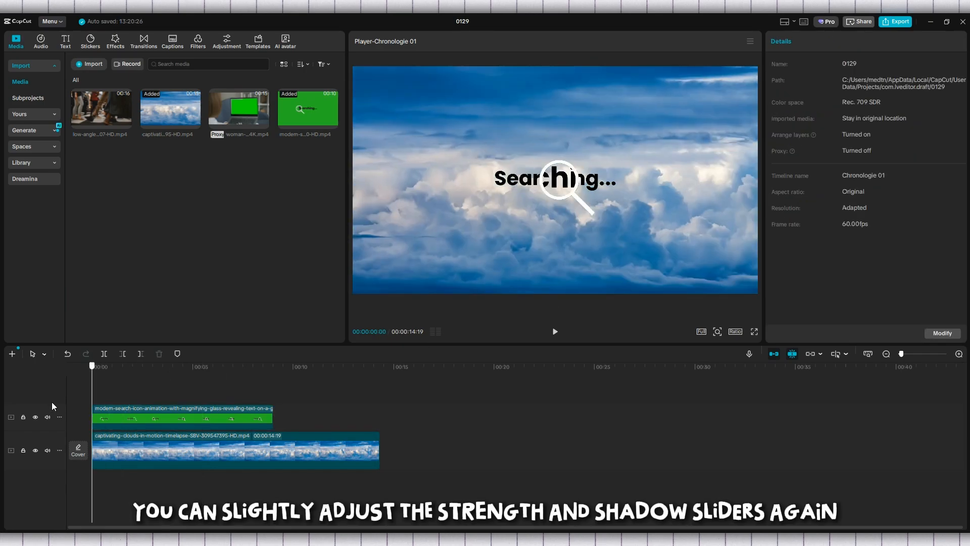
pyautogui.click(558, 332)
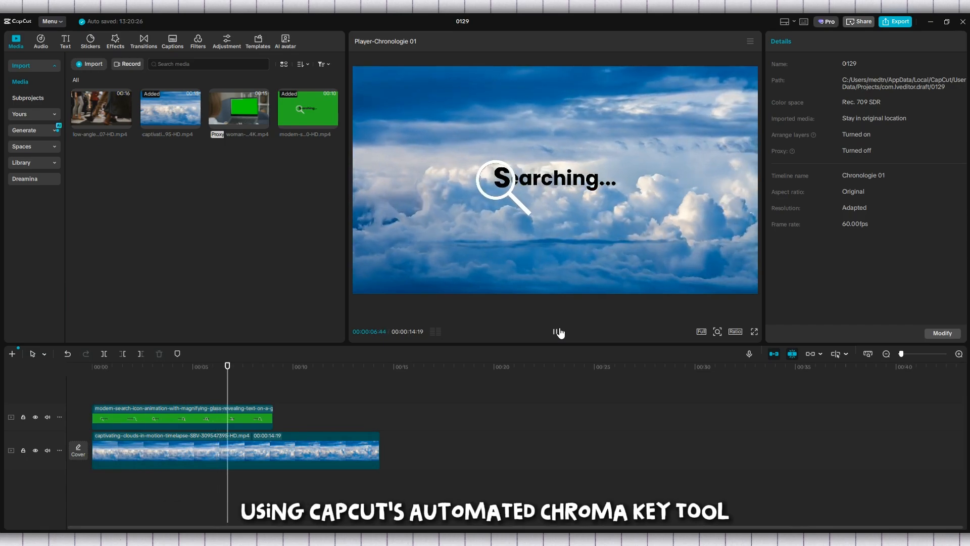
pyautogui.click(559, 332)
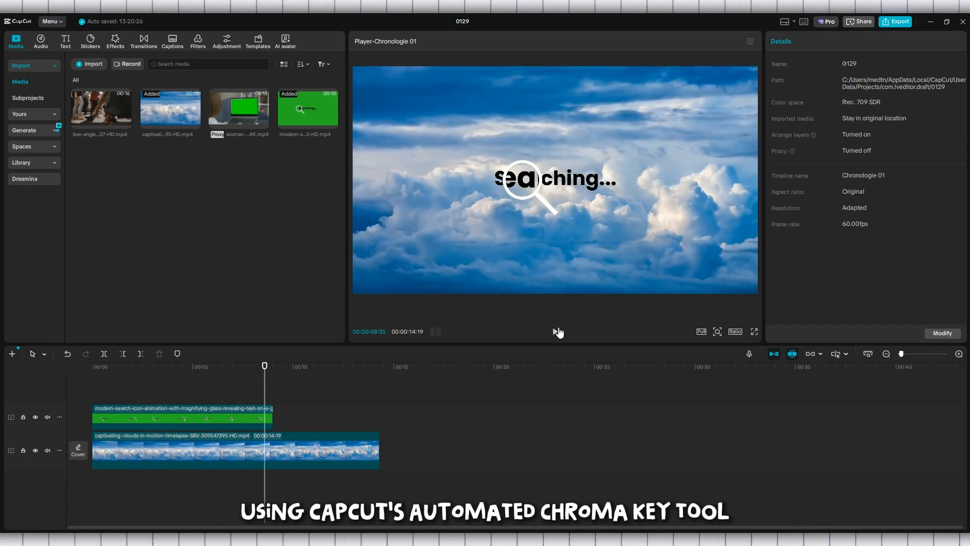
# - Preview the original green-screen search animation from the media library, and return to the start of the timeline composite
pyautogui.click(319, 115)
pyautogui.press('space')
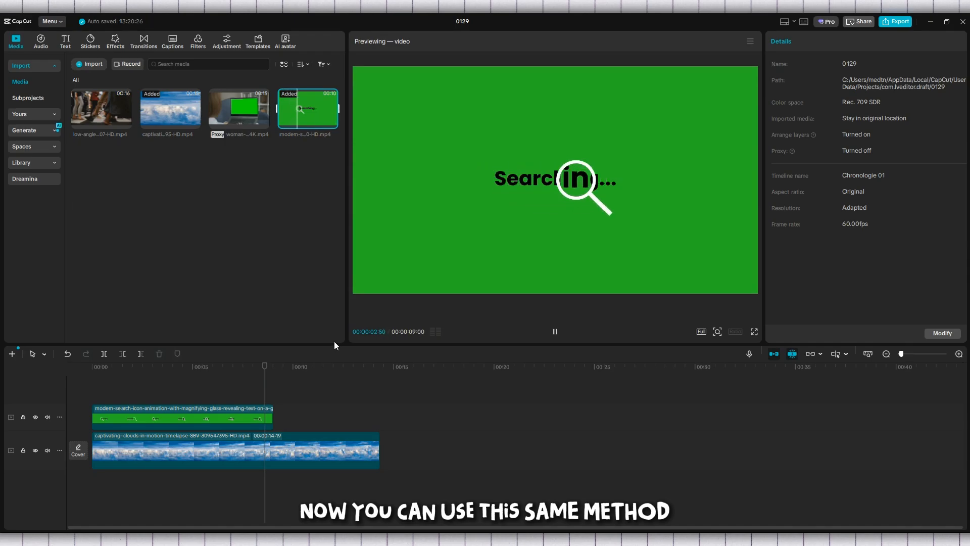
pyautogui.click(113, 387)
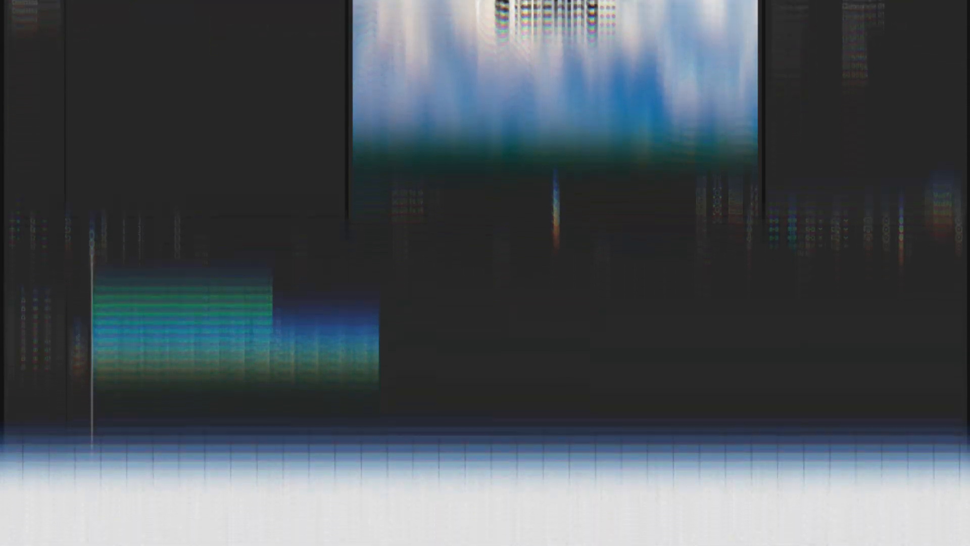